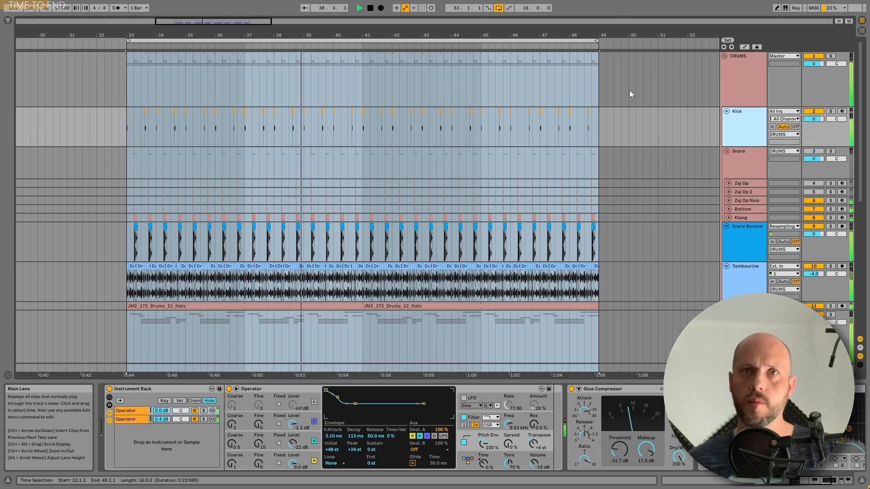
- Select the DRUMS group, then solo the Kick track and audition it
click(750, 77)
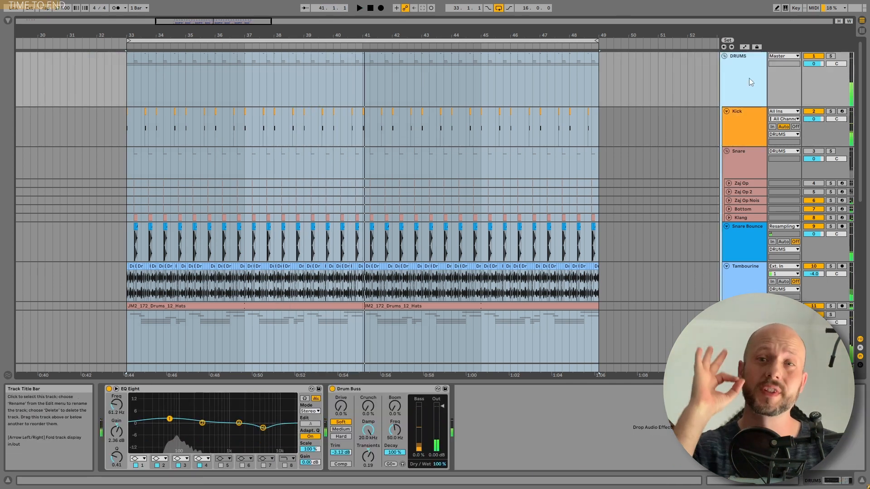
click(830, 111)
click(748, 113)
key(space)
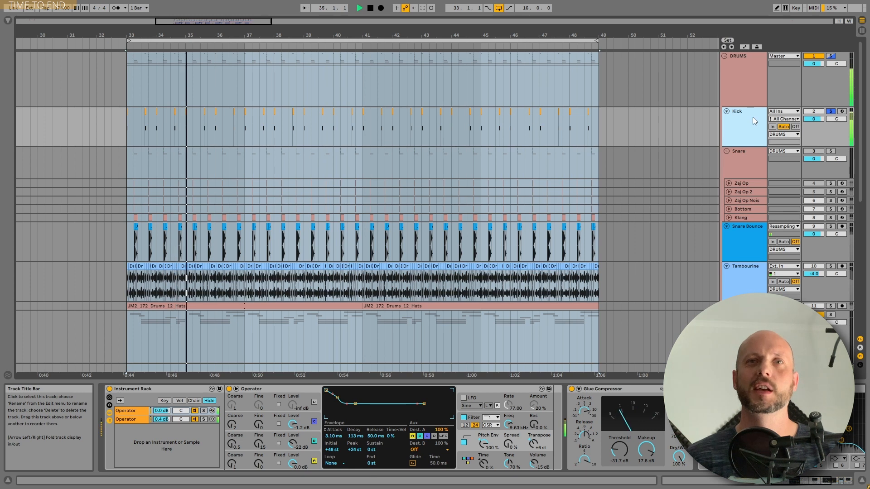
- Solo and select the Snare Bounce track, then stop playback
click(831, 226)
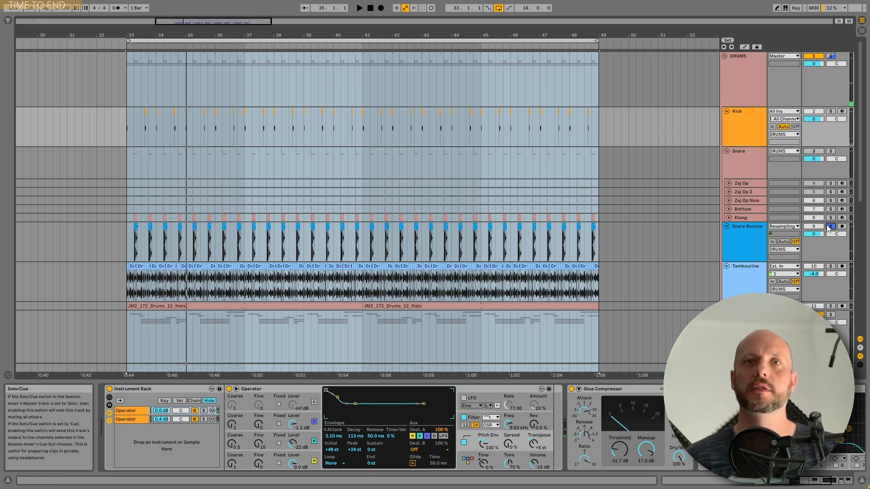
click(747, 230)
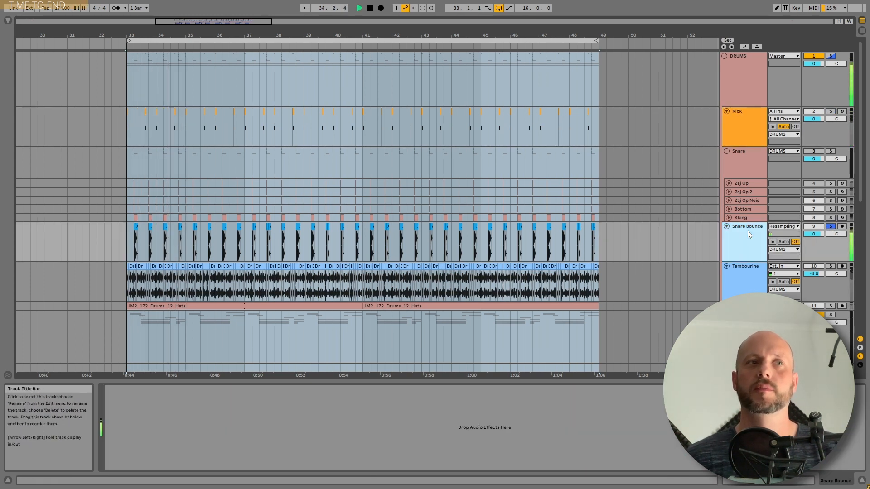
key(space)
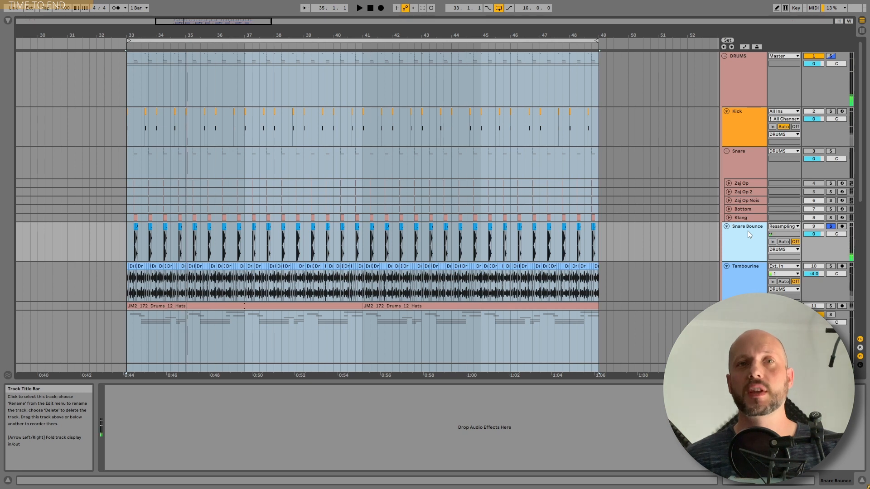
- Zoom in around bar 46, solo the Snare track and audition it from 46.2.1
drag(520, 35, 520, 113)
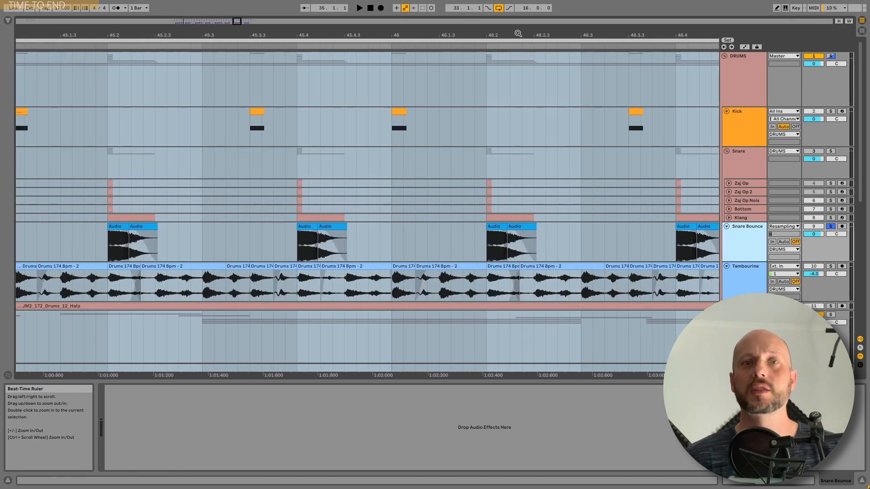
drag(515, 34, 514, 82)
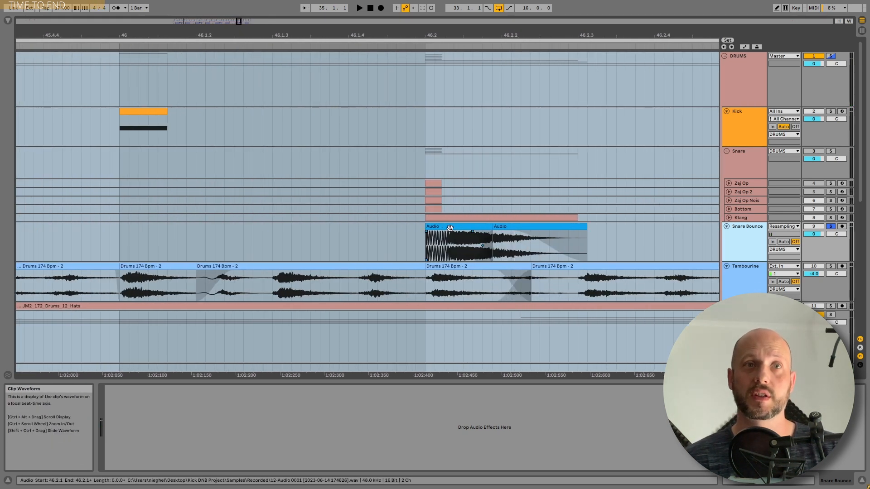
click(520, 237)
click(830, 151)
click(468, 165)
click(423, 159)
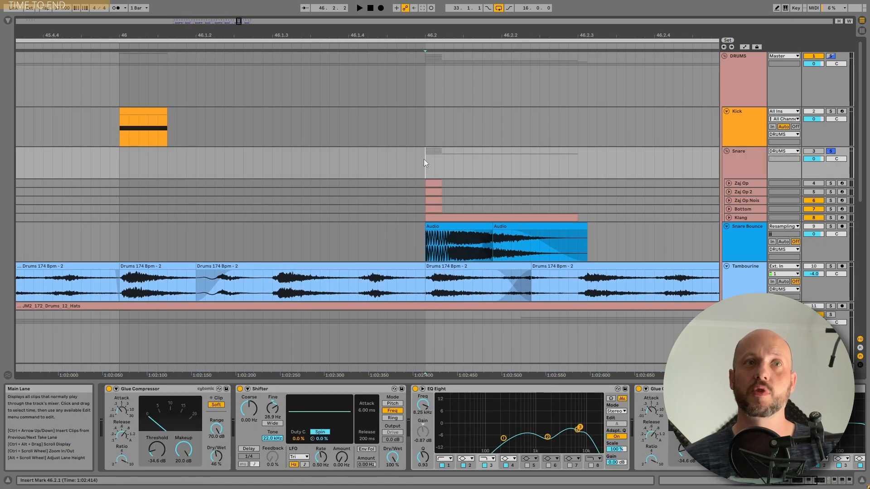
key(space)
drag(497, 35, 497, 4)
key(space)
- Inspect the Zaj Op Nois, Bottom, Klang and Snare tracks, then unsolo Snare
click(751, 201)
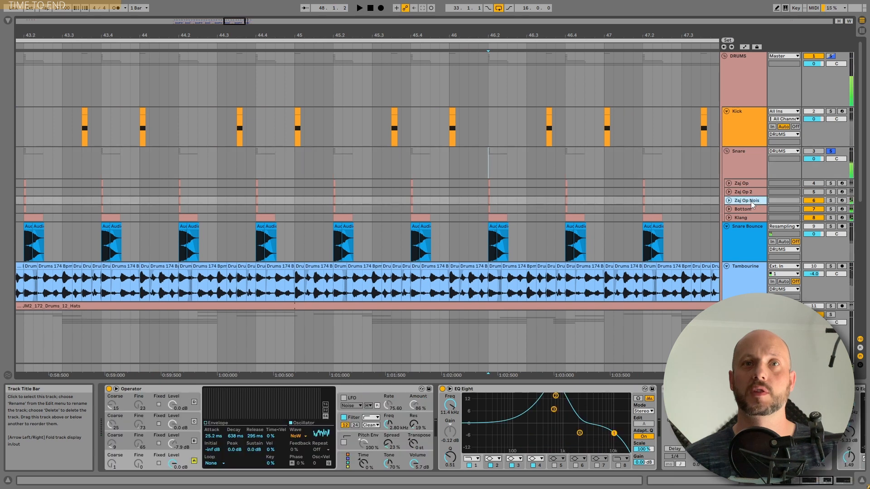
click(750, 210)
click(750, 218)
click(751, 164)
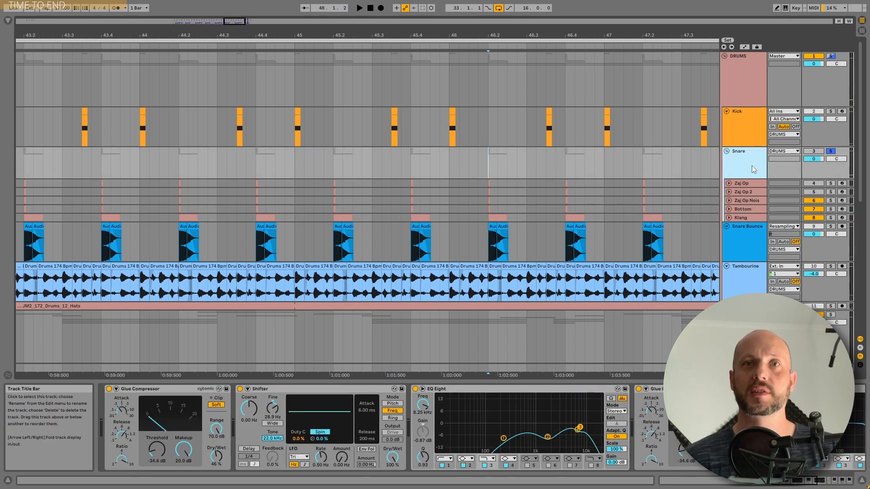
click(831, 152)
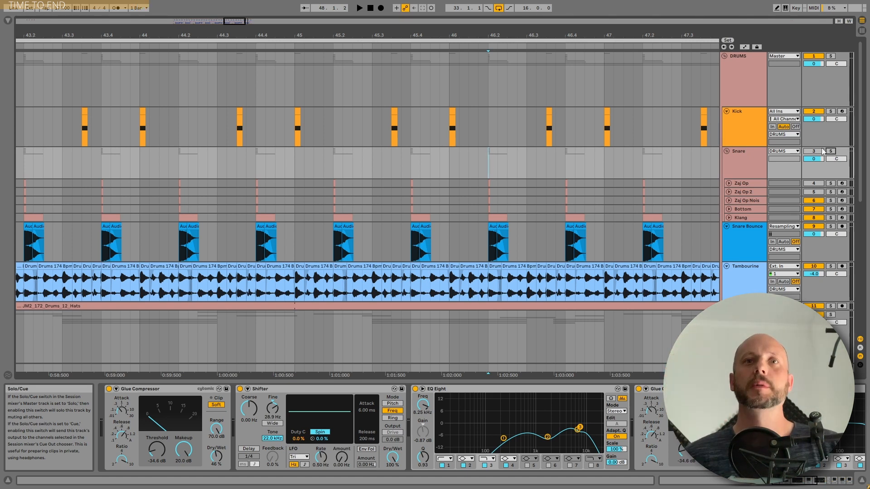
- Select and solo the Kick track, showing bars 37–50, and play from 47.1.1
click(751, 119)
drag(453, 35, 483, 23)
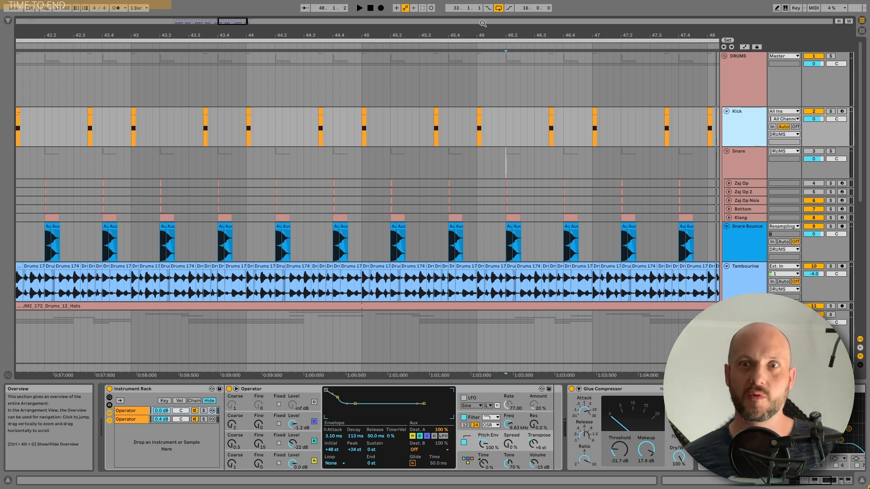
drag(483, 23, 326, 36)
click(830, 111)
click(536, 121)
key(space)
key(space)
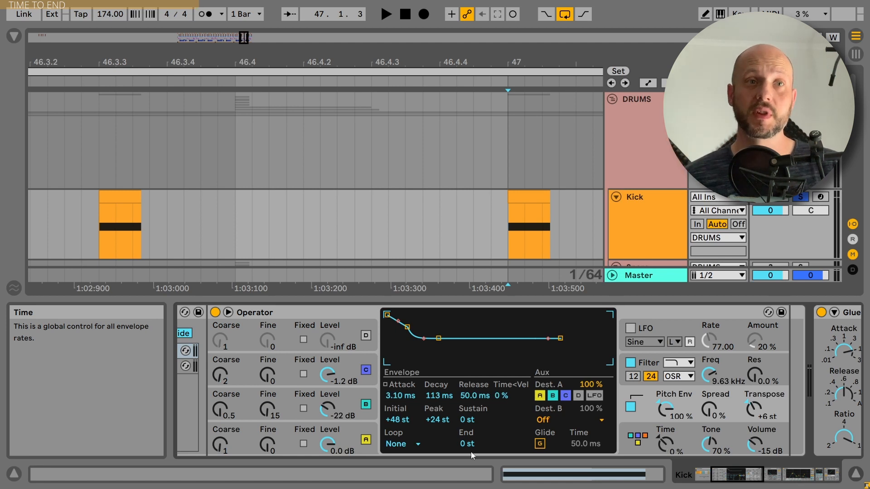
- View the envelopes of Operator oscillators C, B and A, then the pitch envelope
click(352, 366)
click(352, 398)
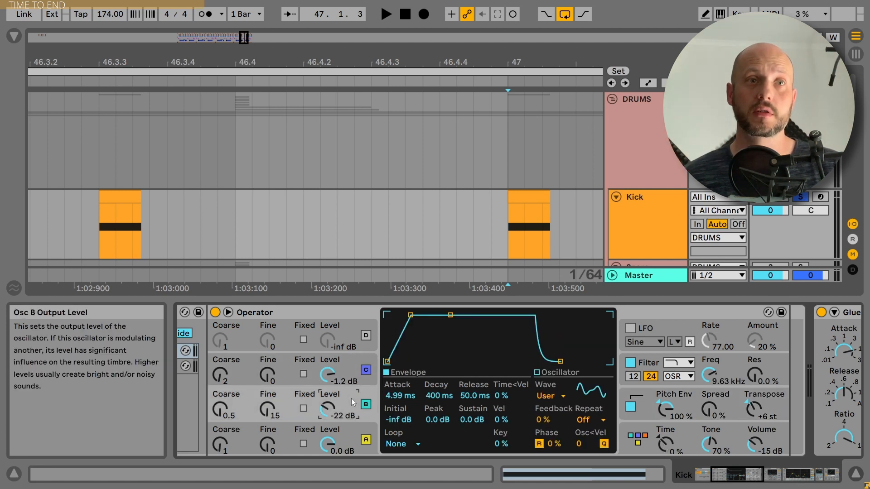
click(355, 434)
click(691, 392)
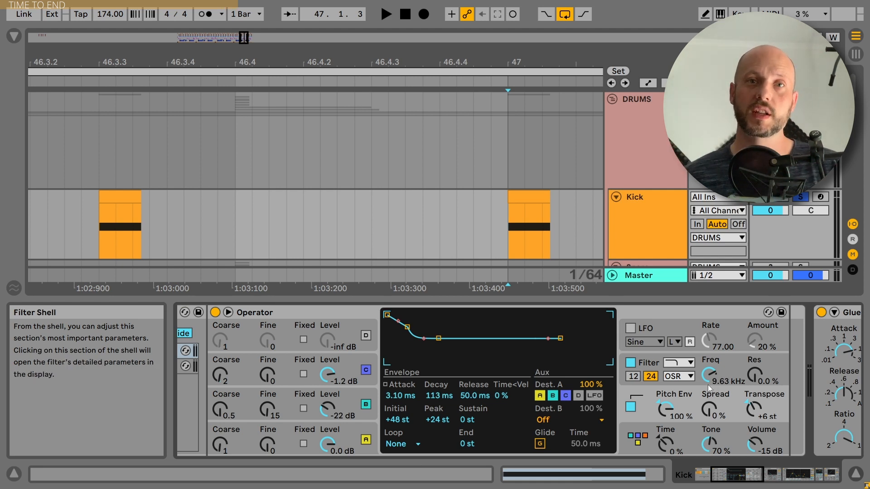
- Raise Operator's global envelope Time from 0% to 23% while auditioning the kick
key(space)
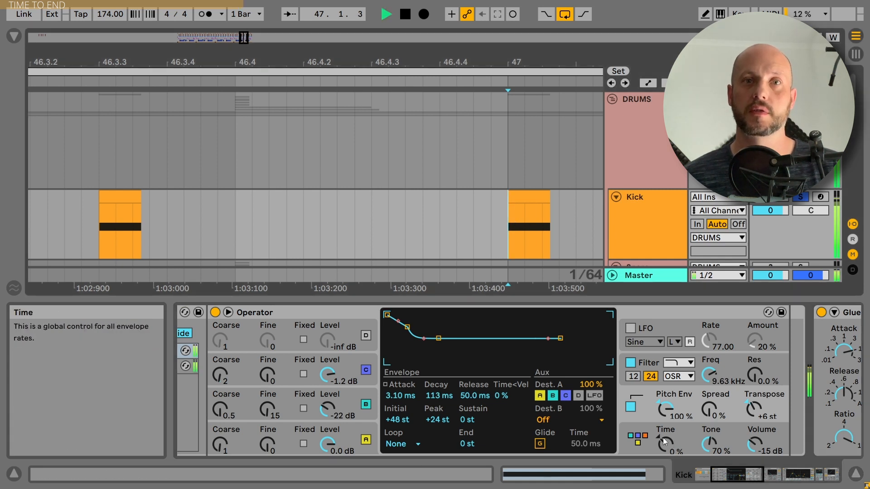
key(space)
drag(665, 445, 665, 437)
key(space)
key(space)
key(space)
key(space)
key(space)
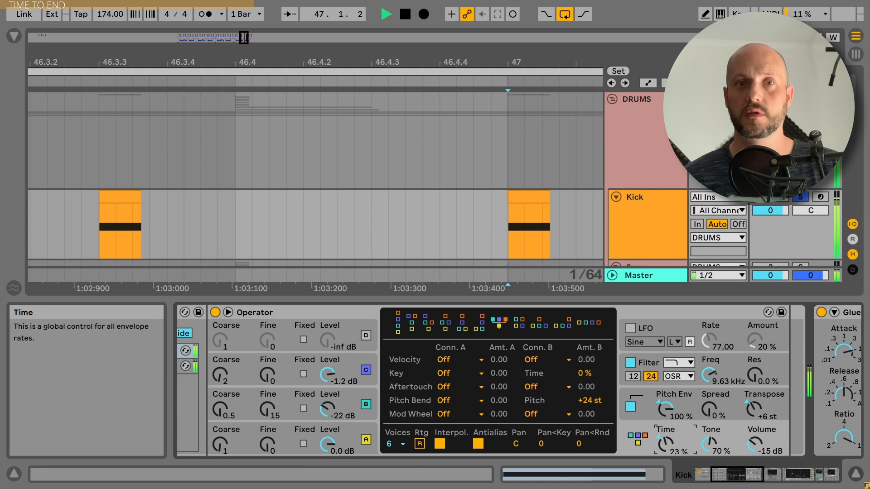
- Try global envelope Time settings of 50% and -14% while replaying the kick
drag(665, 436, 665, 428)
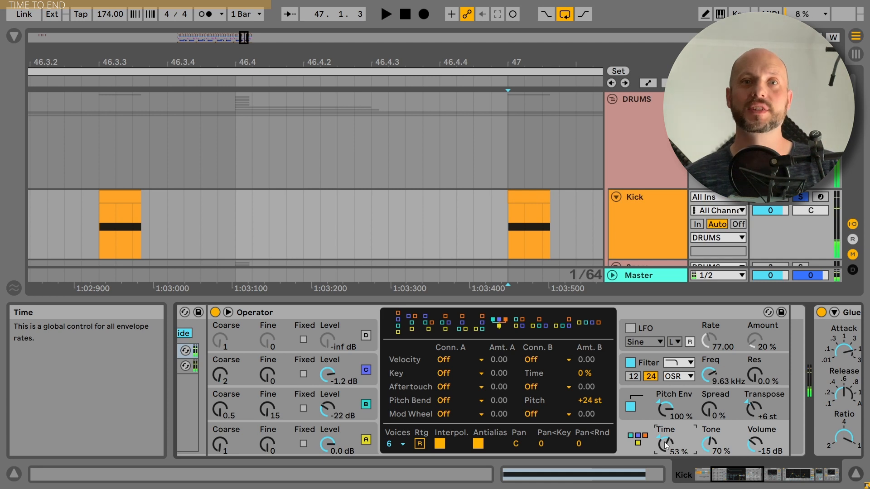
key(space)
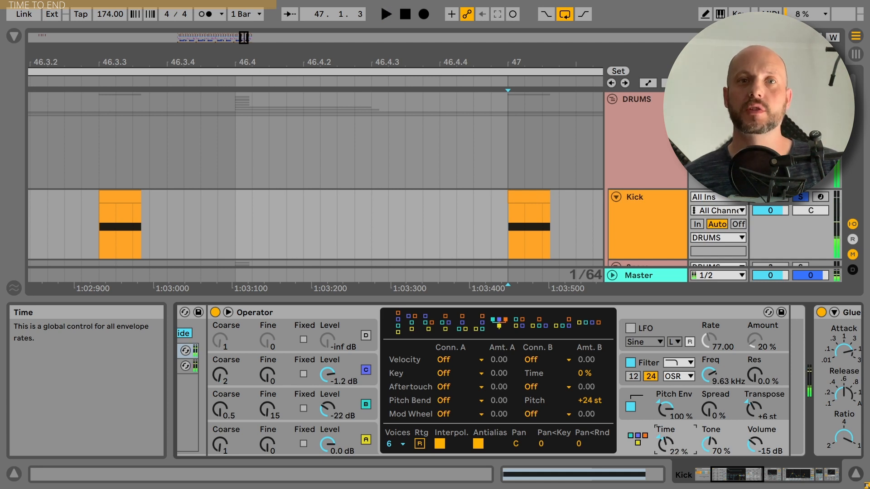
drag(665, 441, 665, 448)
key(space)
key(space)
key(space)
key(space)
key(space)
key(space)
key(space)
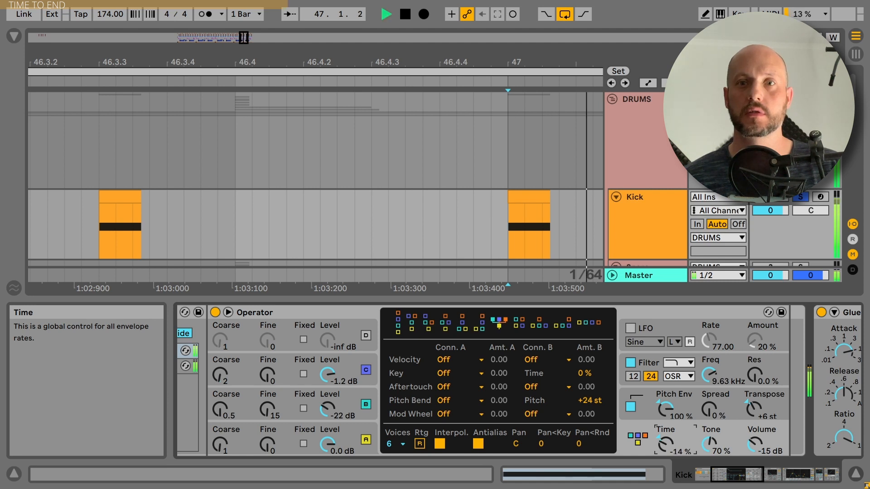
key(space)
key(space)
key(space)
key(space)
key(space)
key(space)
key(space)
key(space)
key(space)
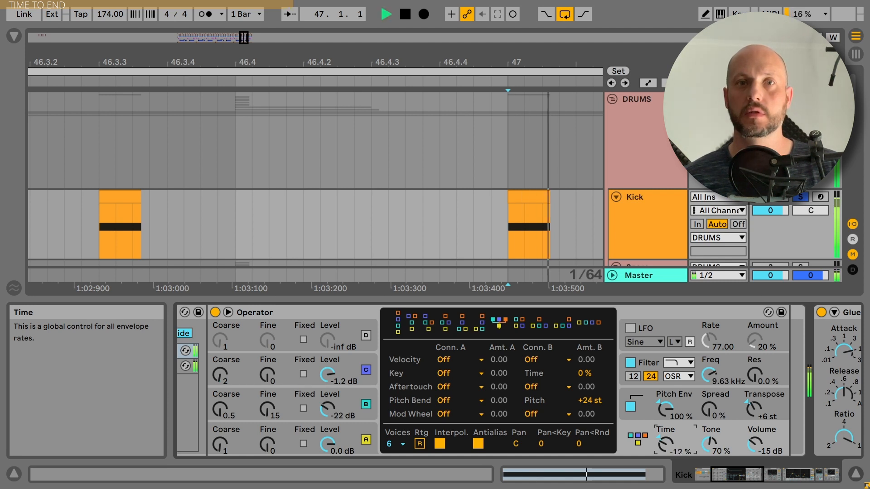
drag(665, 445, 665, 445)
key(space)
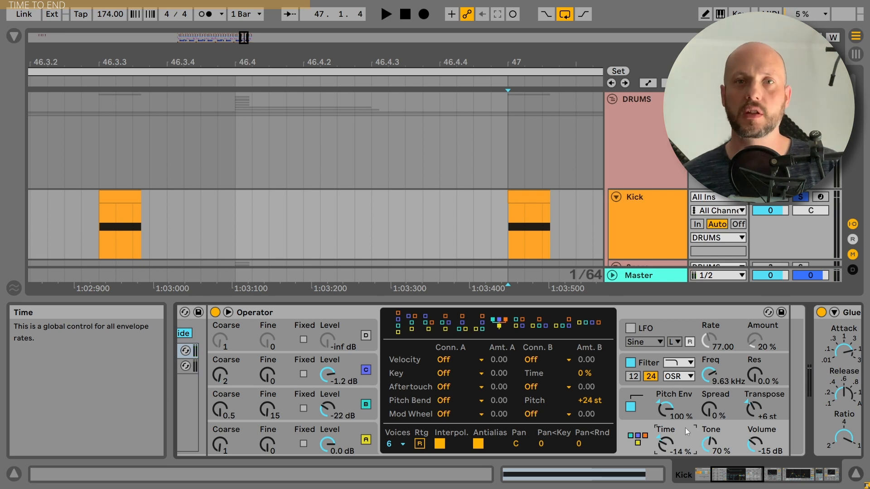
- Reset global Time to 0% and set global Transpose to +6 st after trying +2 st
drag(754, 407, 754, 412)
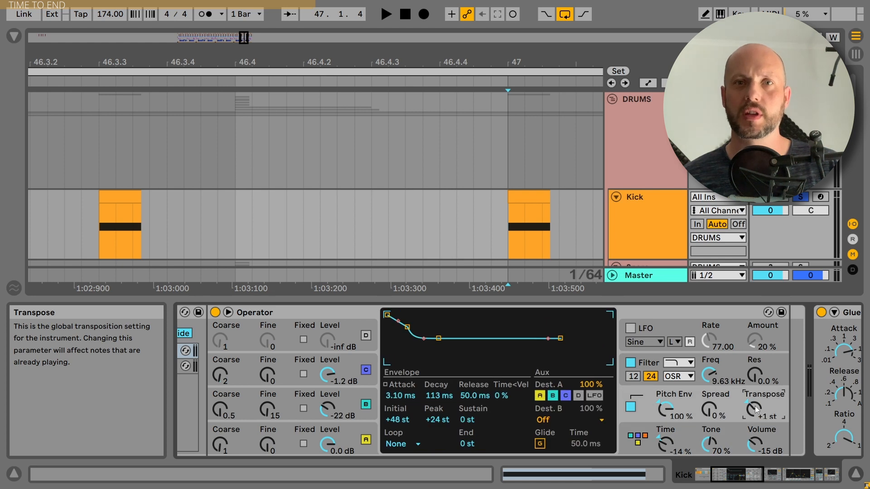
key(space)
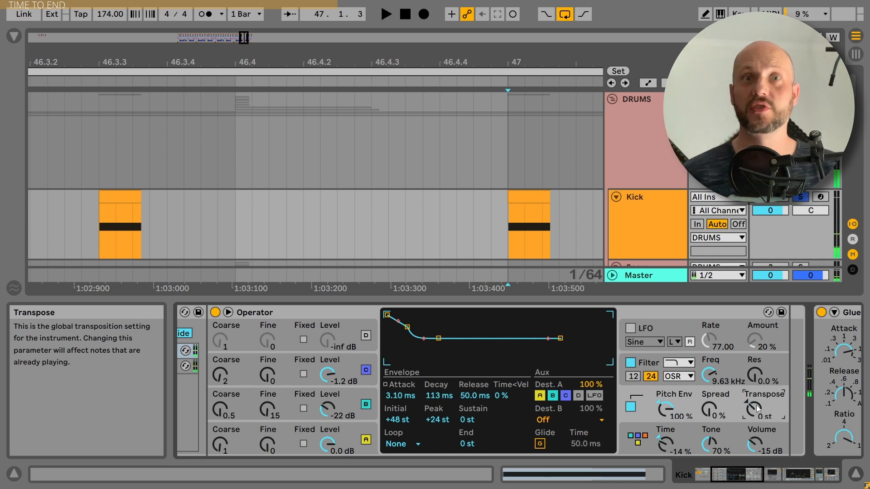
key(space)
drag(551, 60, 397, 4)
double_click(665, 444)
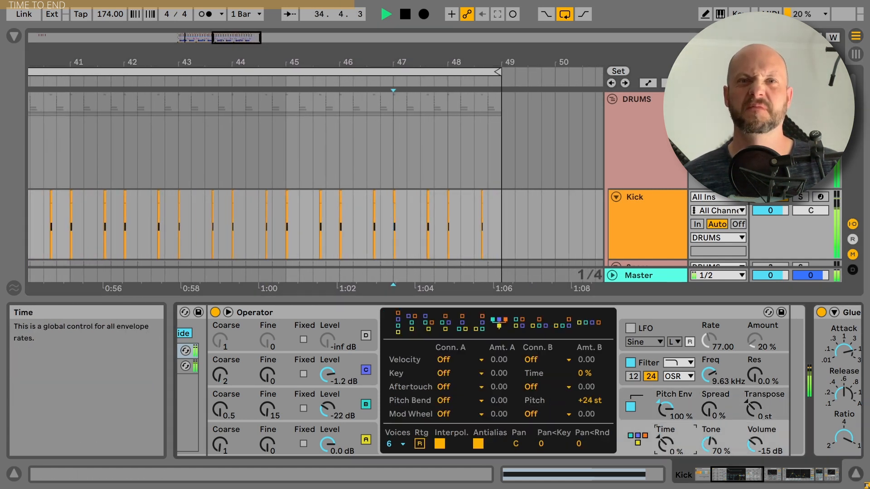
drag(753, 408, 753, 403)
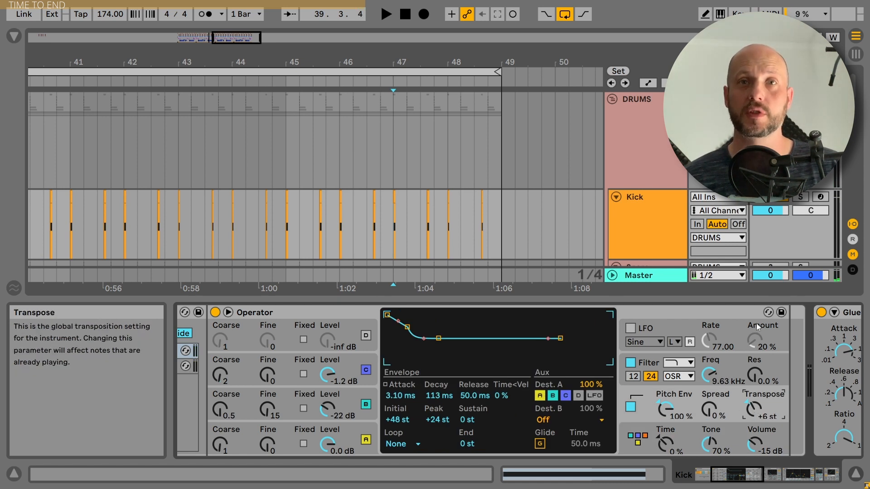
- Solo the Kick and lengthen the pitch envelope Decay while auditioning
click(800, 197)
key(space)
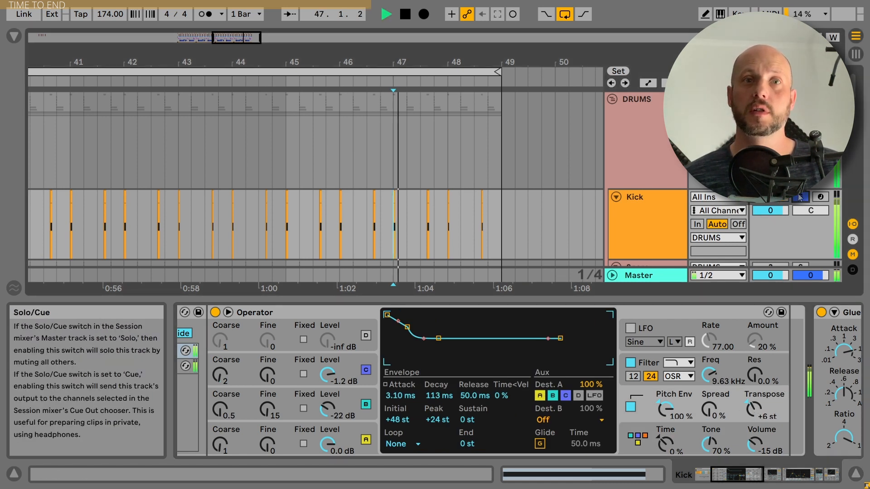
key(space)
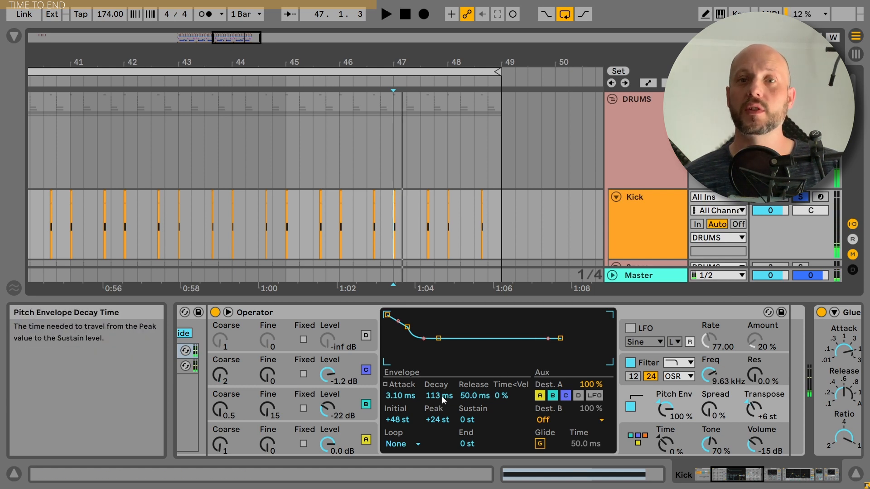
key(space)
mouse_move(441, 399)
mouse_down()
mouse_move(441, 383)
mouse_move(443, 399)
mouse_up()
key(space)
key(space)
key(space)
key(space)
key(space)
key(space)
key(space)
key(space)
key(space)
key(space)
key(space)
key(space)
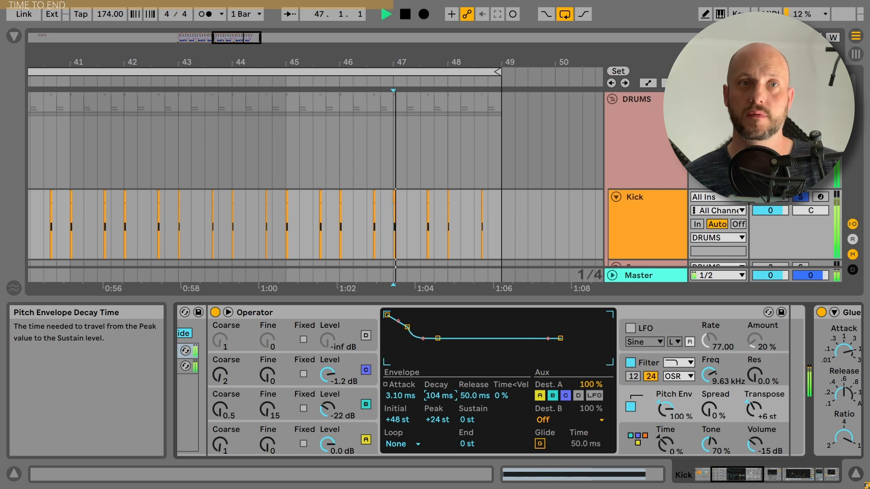
key(space)
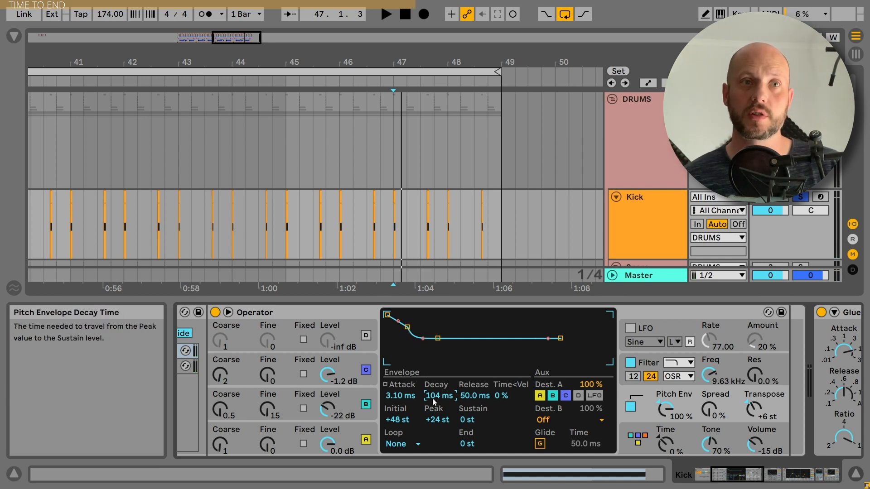
- Try much longer and shorter pitch envelope decays, returning Decay to 104 ms
drag(414, 337, 422, 339)
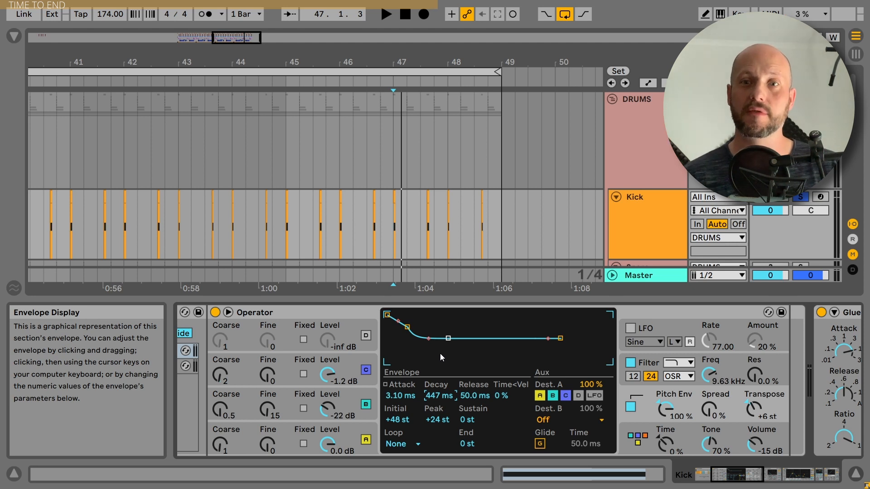
key(ctrl+z)
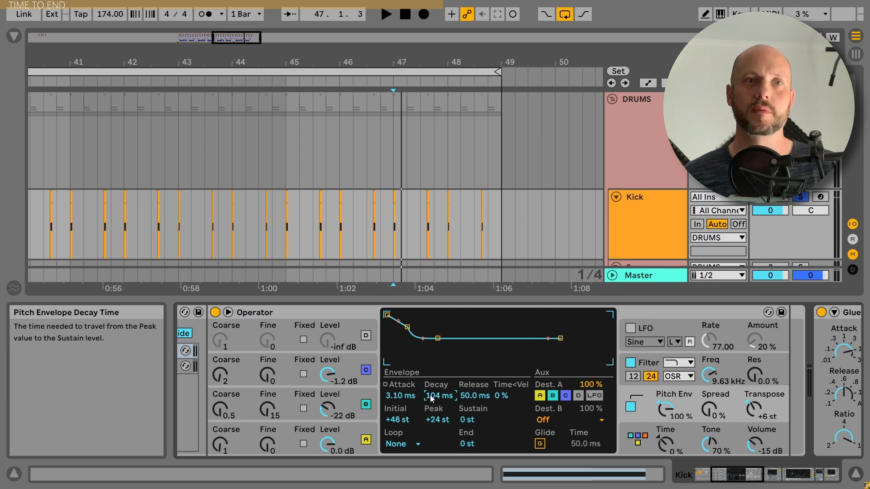
key(space)
key(space)
key(space)
key(space)
key(space)
drag(440, 396, 434, 394)
key(space)
key(space)
key(space)
key(space)
key(space)
key(space)
key(space)
key(space)
key(space)
key(space)
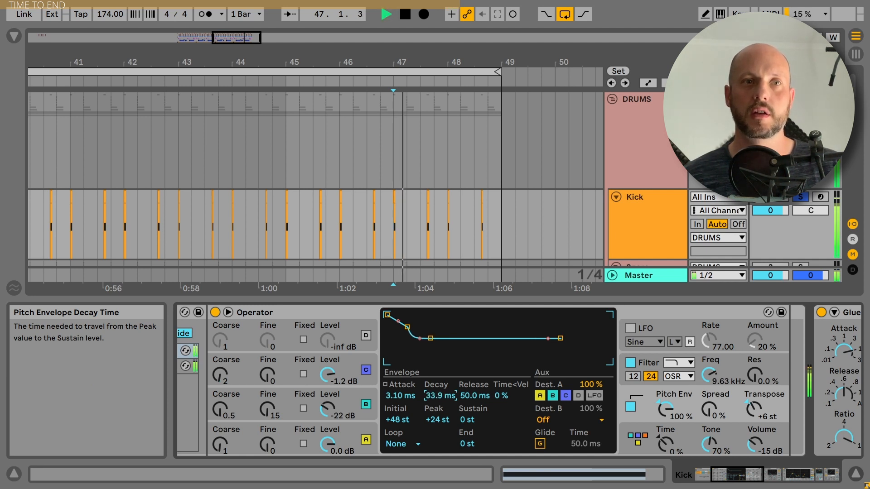
key(space)
key(space)
key(space)
key(space)
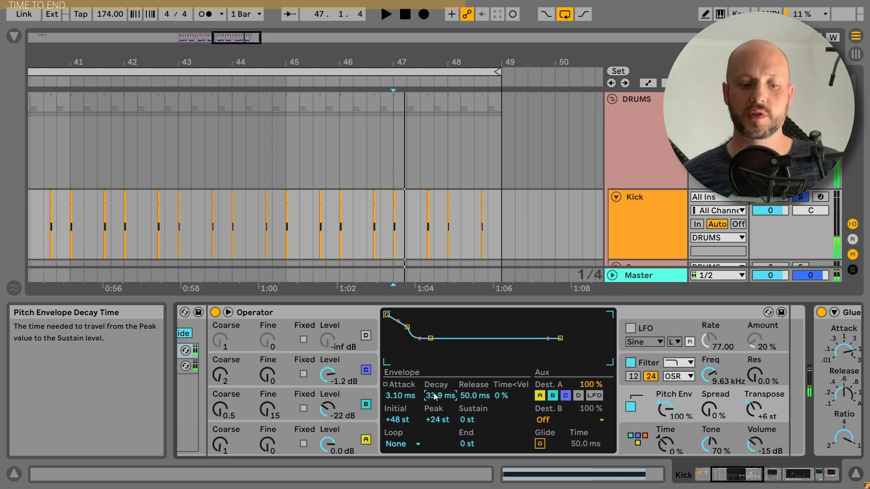
key(ctrl+z)
- Adjust the pitch envelope Attack toward 0 ms, leaving it around 3.1 ms
click(398, 396)
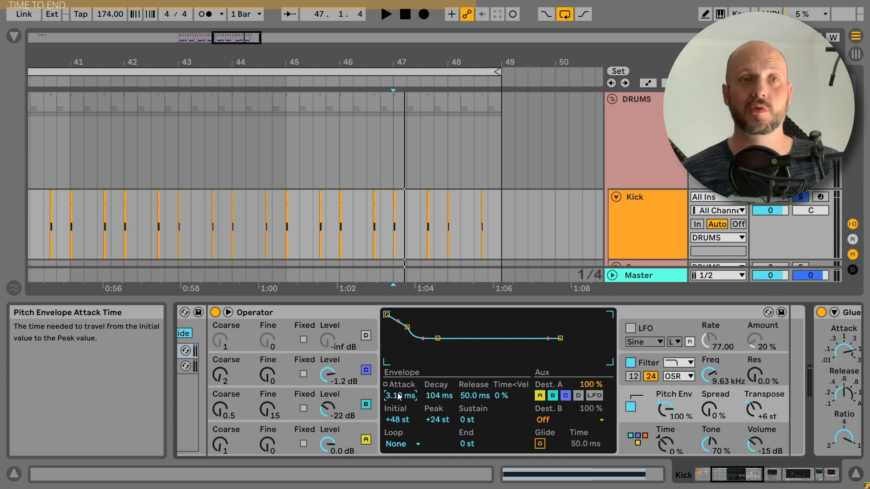
key(space)
key(space)
key(space)
key(space)
key(space)
key(space)
key(space)
key(space)
mouse_move(397, 395)
mouse_down()
mouse_move(398, 413)
mouse_move(398, 395)
mouse_up()
key(space)
key(space)
key(space)
key(space)
key(space)
key(space)
key(space)
key(space)
key(space)
key(space)
key(space)
key(space)
key(space)
key(space)
key(space)
key(space)
key(space)
key(space)
key(space)
key(space)
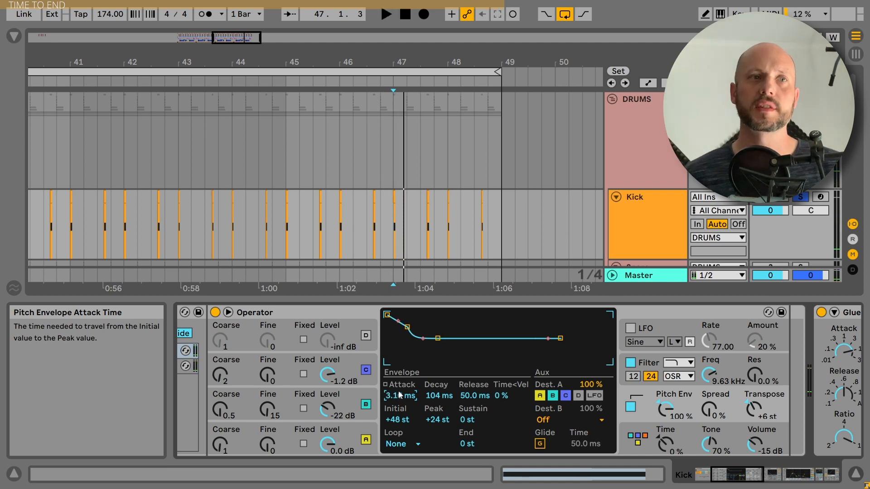
click(367, 371)
click(369, 403)
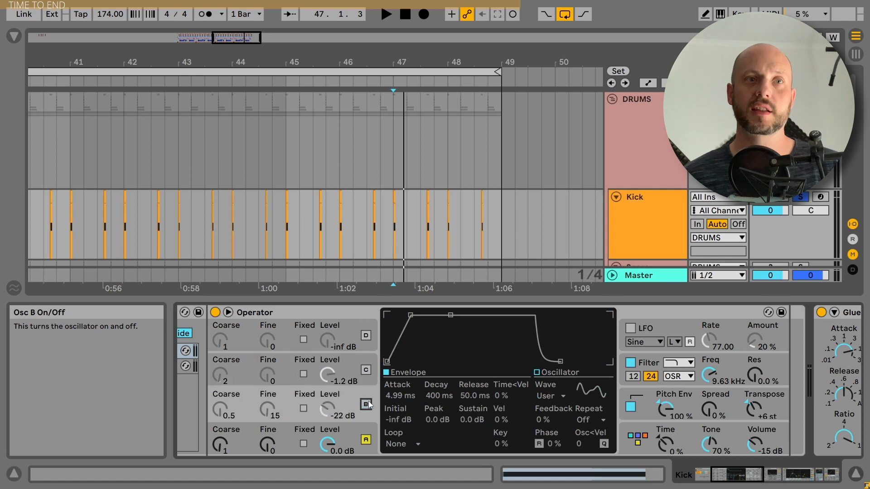
key(space)
key(space)
key(space)
key(space)
key(space)
key(space)
key(space)
key(space)
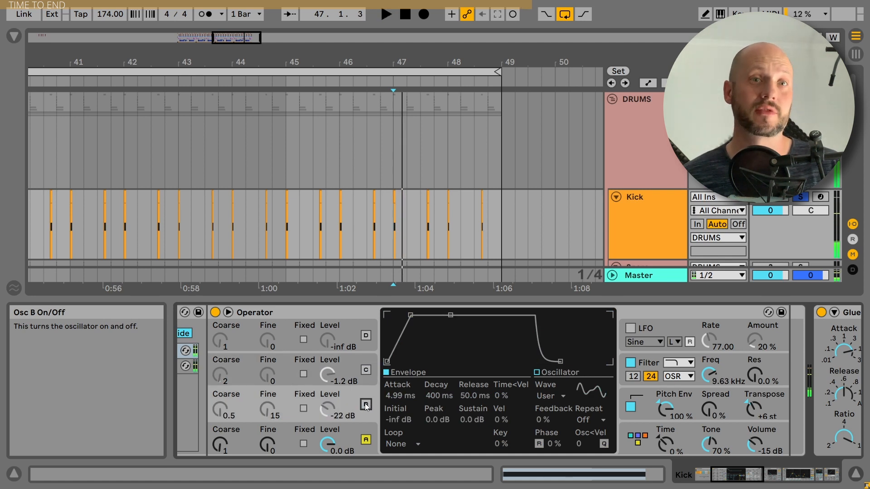
click(366, 404)
click(366, 370)
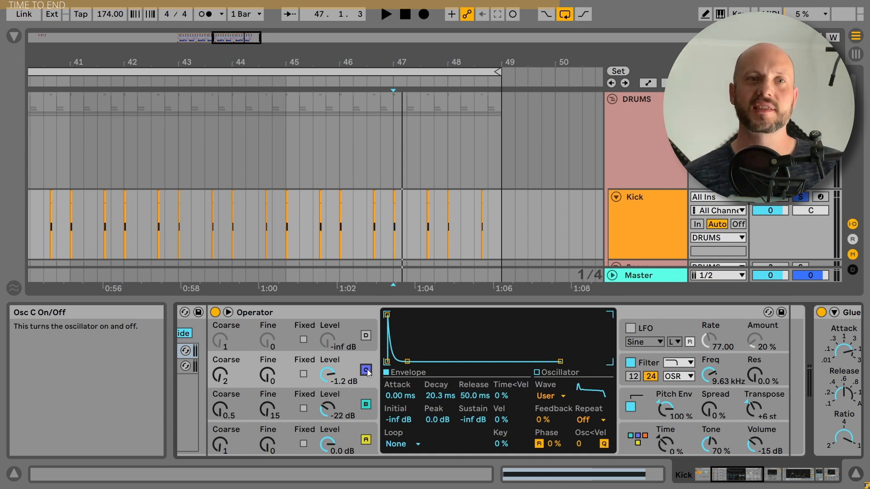
click(696, 396)
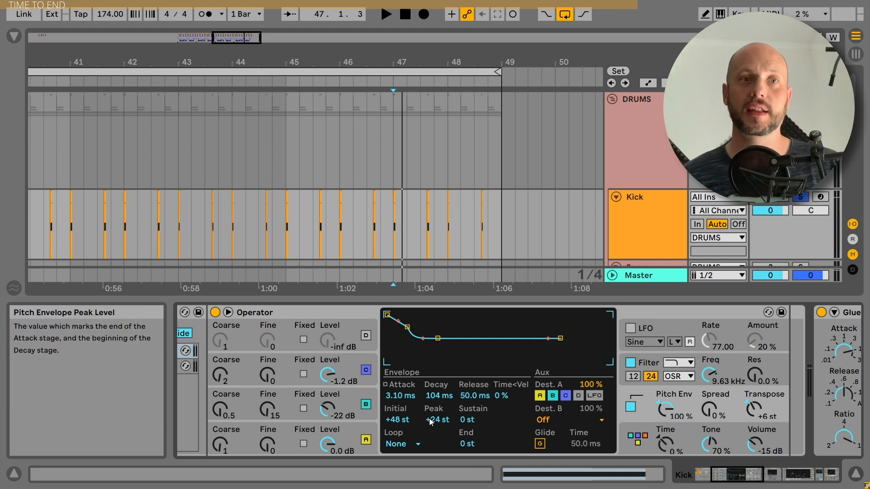
- Try lowering the pitch envelope's initial level, then undo to restore it
click(398, 420)
drag(398, 420, 437, 431)
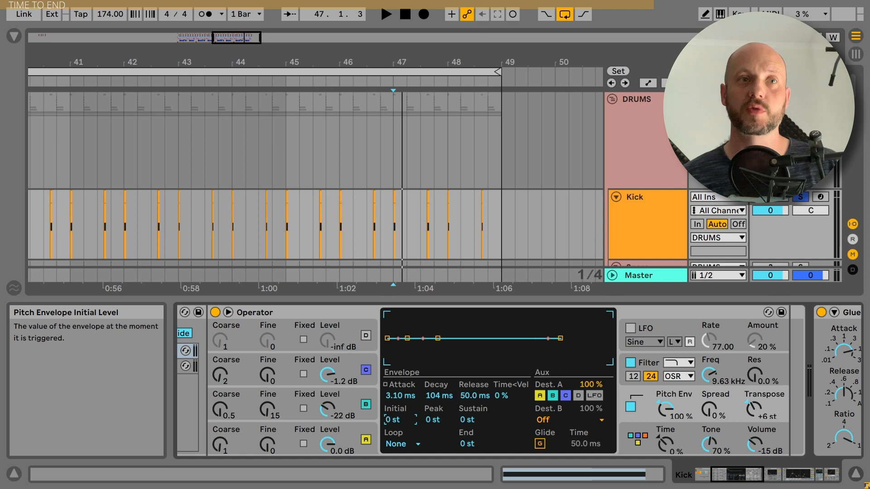
key(ctrl+z)
key(ctrl+z)
key(ctrl+z)
key(ctrl+z)
key(ctrl+z)
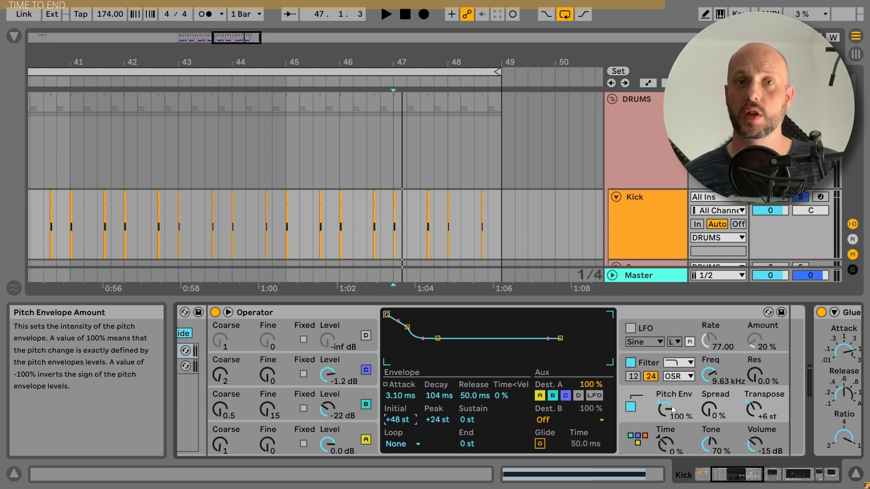
- Turn the Pitch Env amount down from 100% to 0% while replaying the kick
key(space)
mouse_move(673, 410)
mouse_down()
mouse_move(672, 449)
mouse_move(666, 417)
mouse_up()
key(space)
key(space)
key(space)
key(space)
key(space)
key(space)
key(space)
key(space)
key(space)
key(space)
key(space)
key(space)
key(space)
key(space)
key(space)
key(space)
key(space)
key(space)
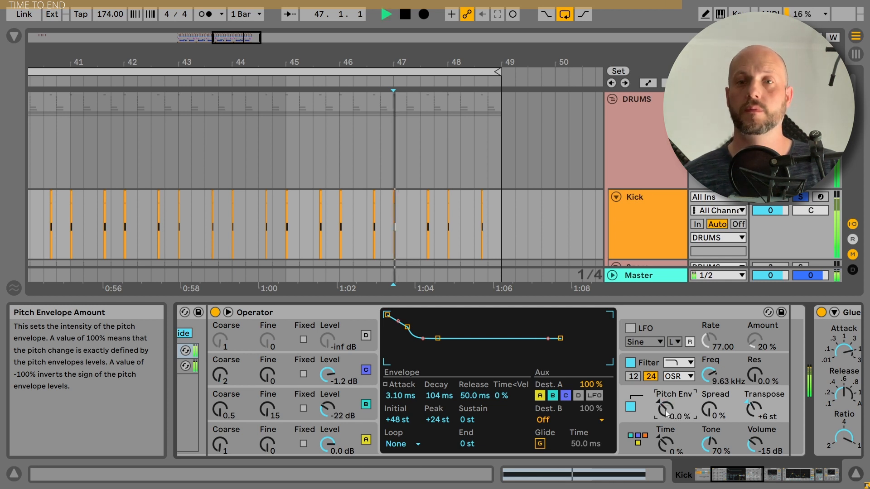
key(space)
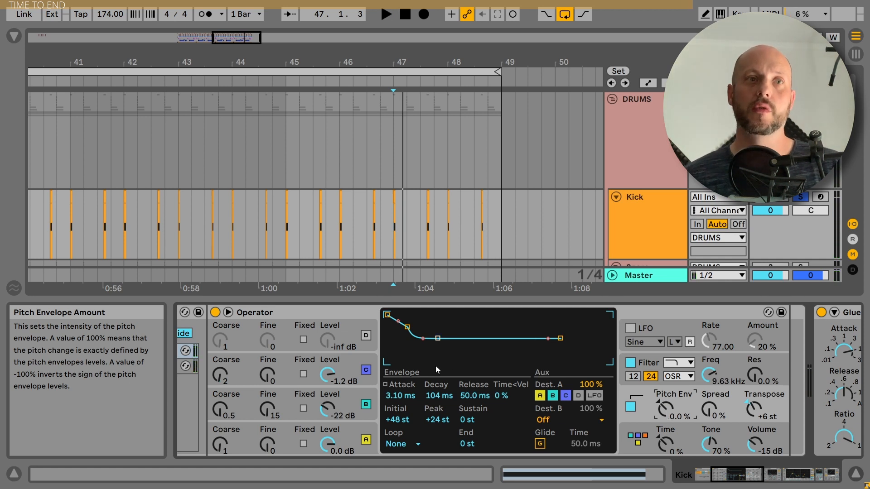
- Audition the kick with oscillator C off, then re-enable oscillators C and B
click(368, 371)
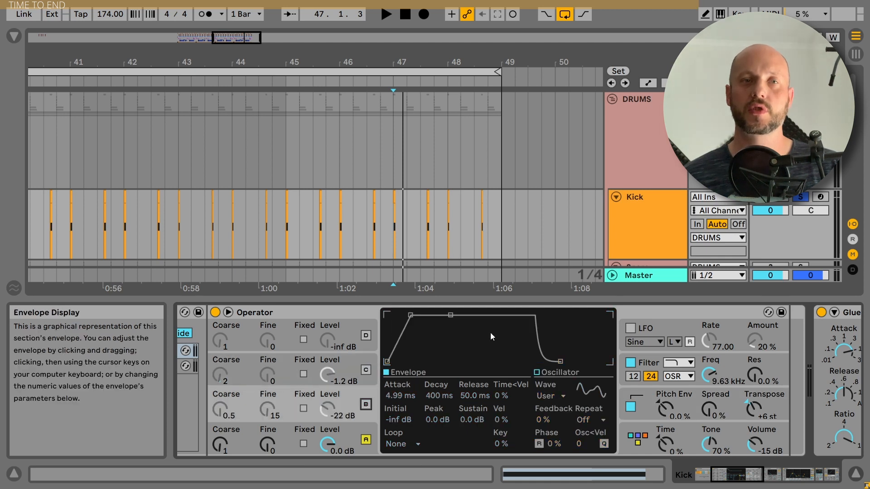
key(space)
key(space)
click(366, 370)
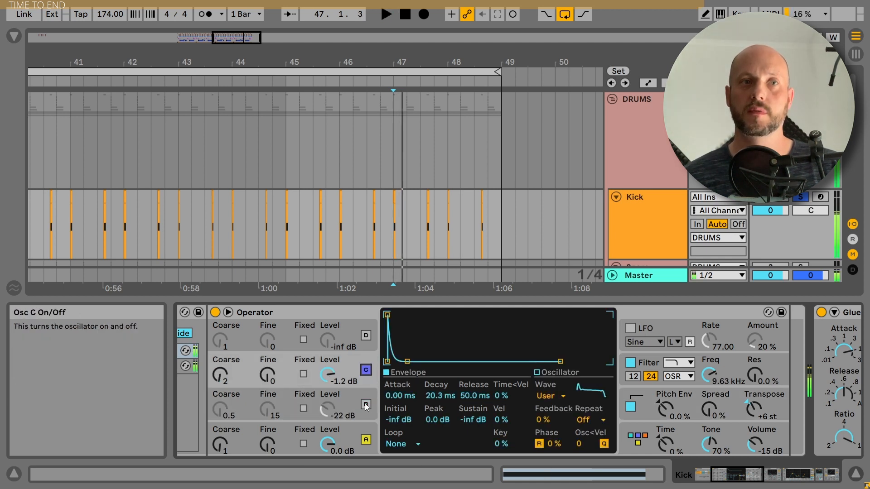
click(366, 405)
- Raise the Pitch Env amount to 70% and play the finished kick
key(space)
key(space)
drag(666, 410, 666, 378)
key(space)
key(space)
key(space)
key(space)
key(space)
key(space)
key(space)
key(space)
key(space)
key(space)
key(space)
key(space)
key(space)
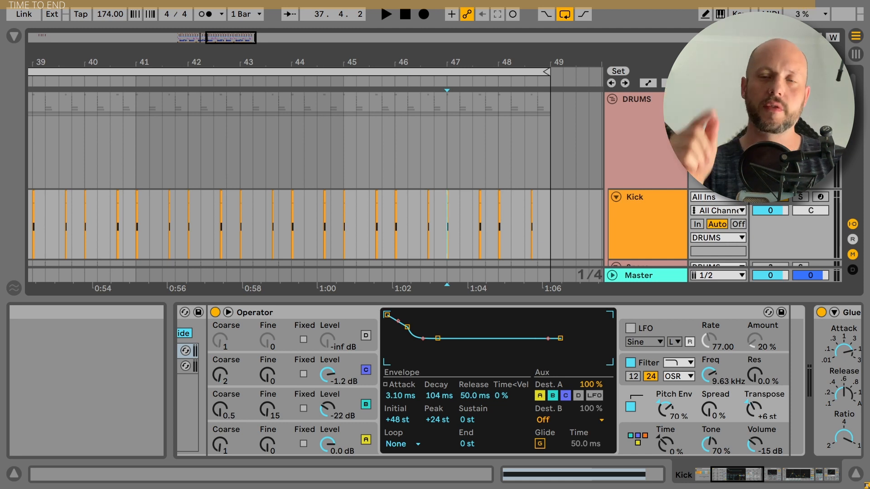
key(space)
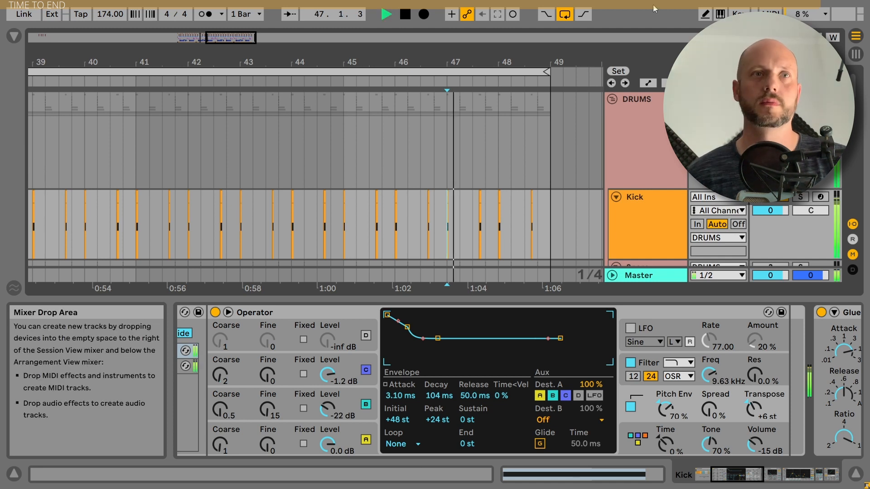